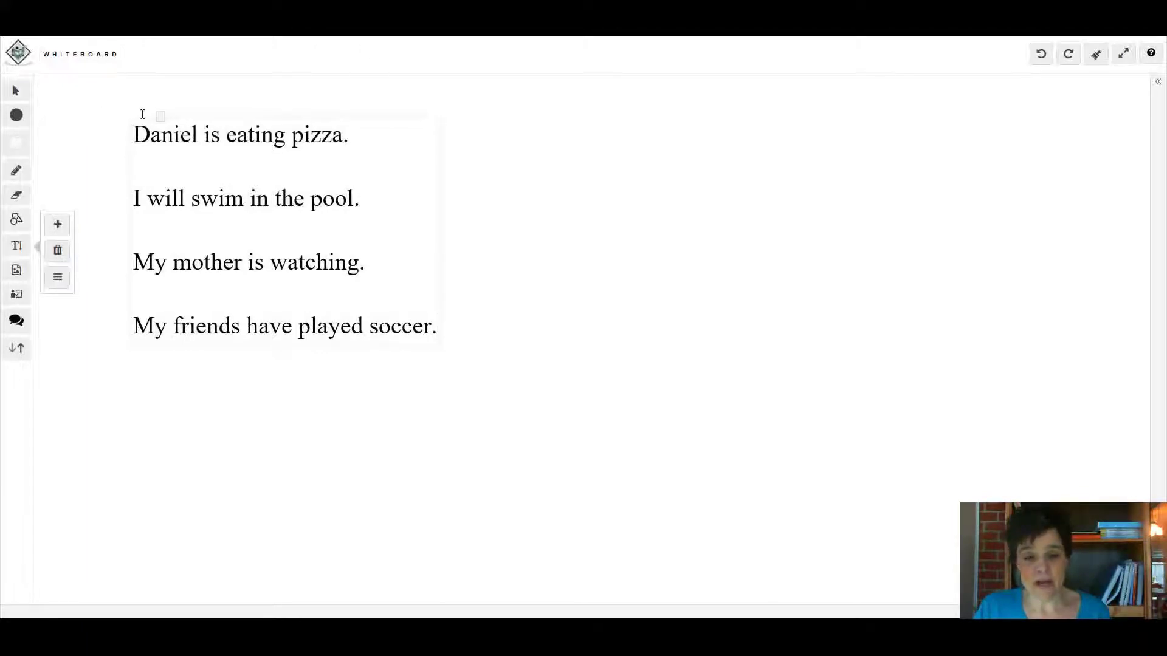
Switch from text entry to the freehand Pencil tool.
click(17, 173)
Set a thicker red pencil, double-underline 'is eating' and underline 'Daniel'.
click(58, 201)
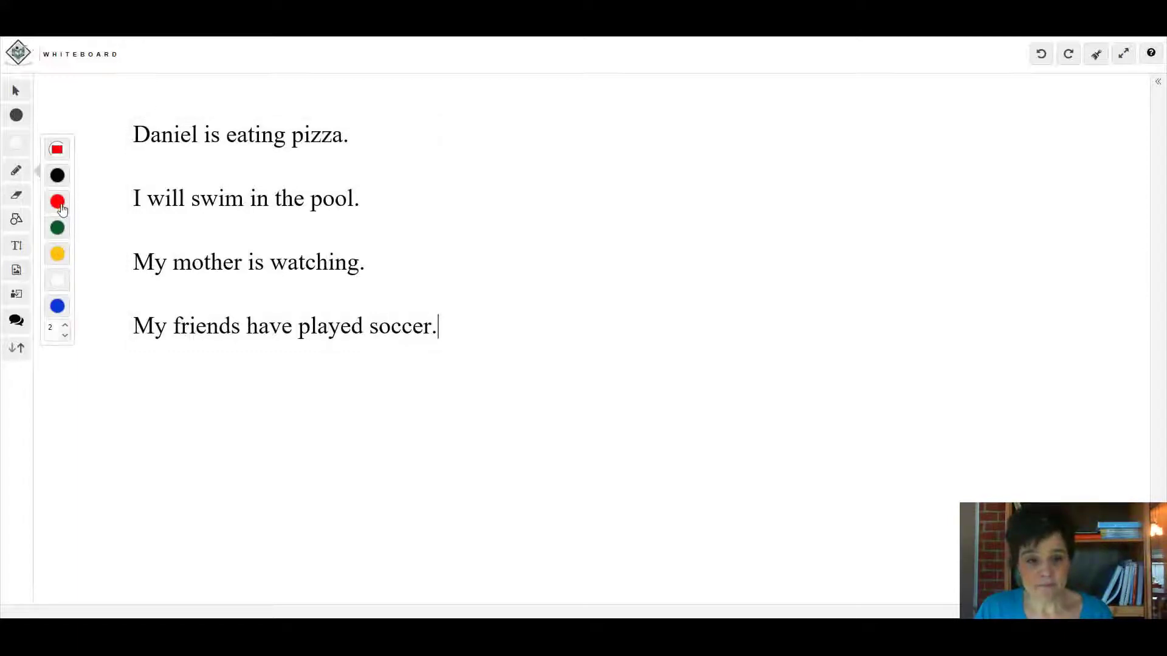
click(65, 326)
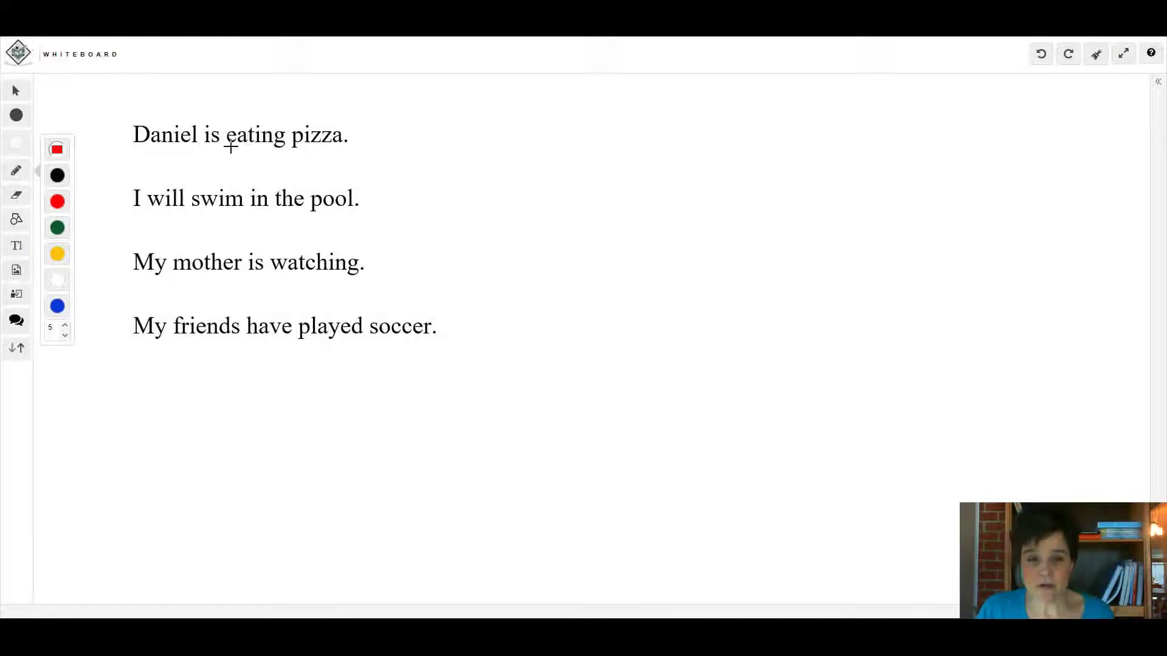
drag(205, 149, 277, 146)
drag(206, 153, 277, 153)
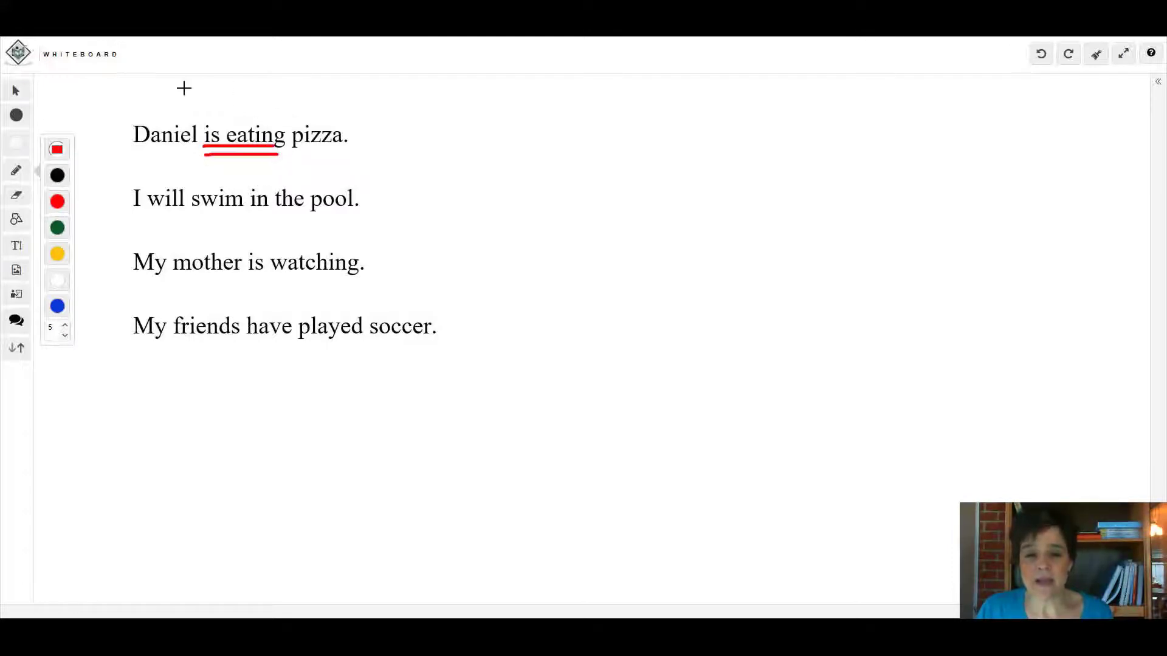
drag(135, 147, 186, 149)
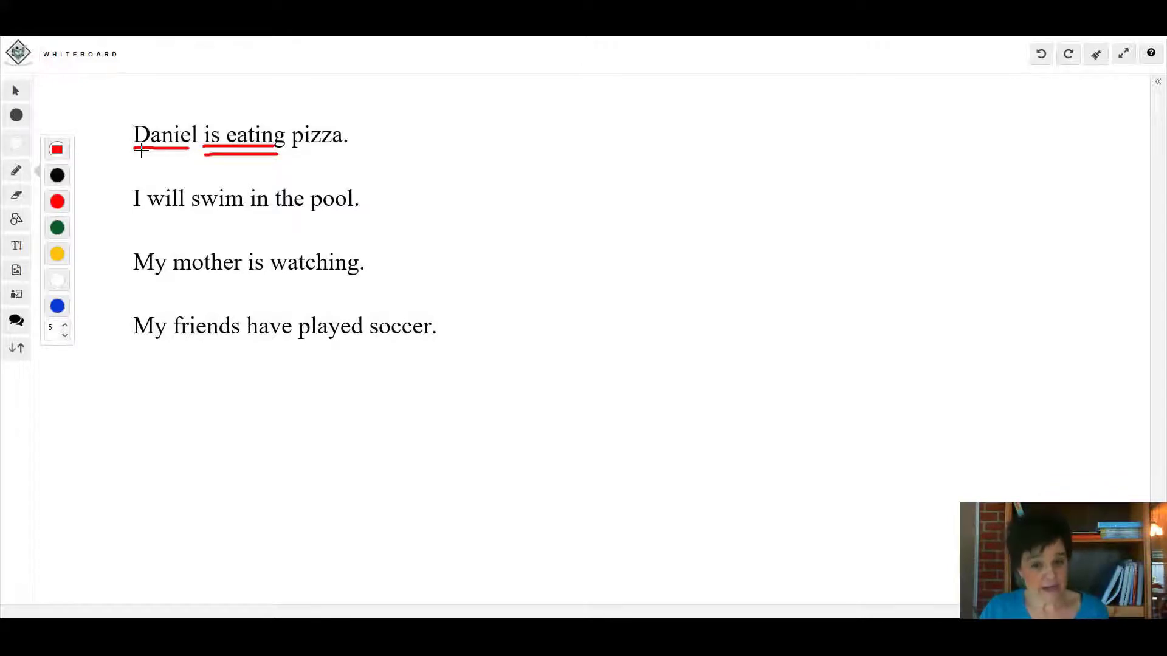
Draw a black horizontal baseline with a vertical divider beside the first sentence.
click(57, 178)
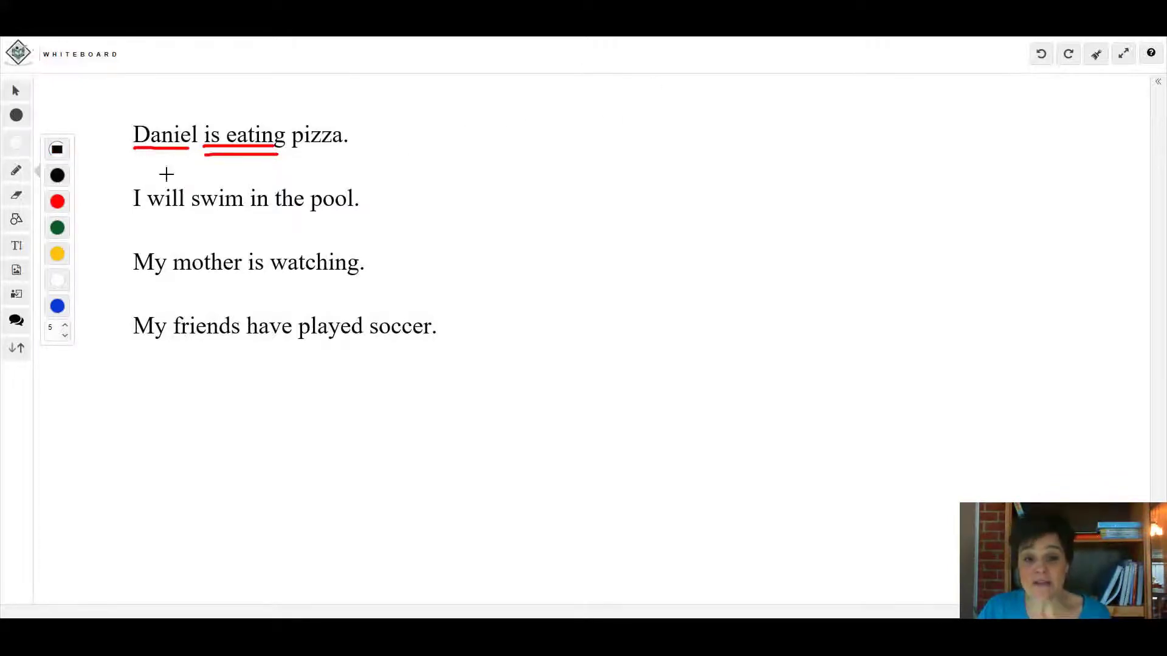
drag(506, 138, 821, 134)
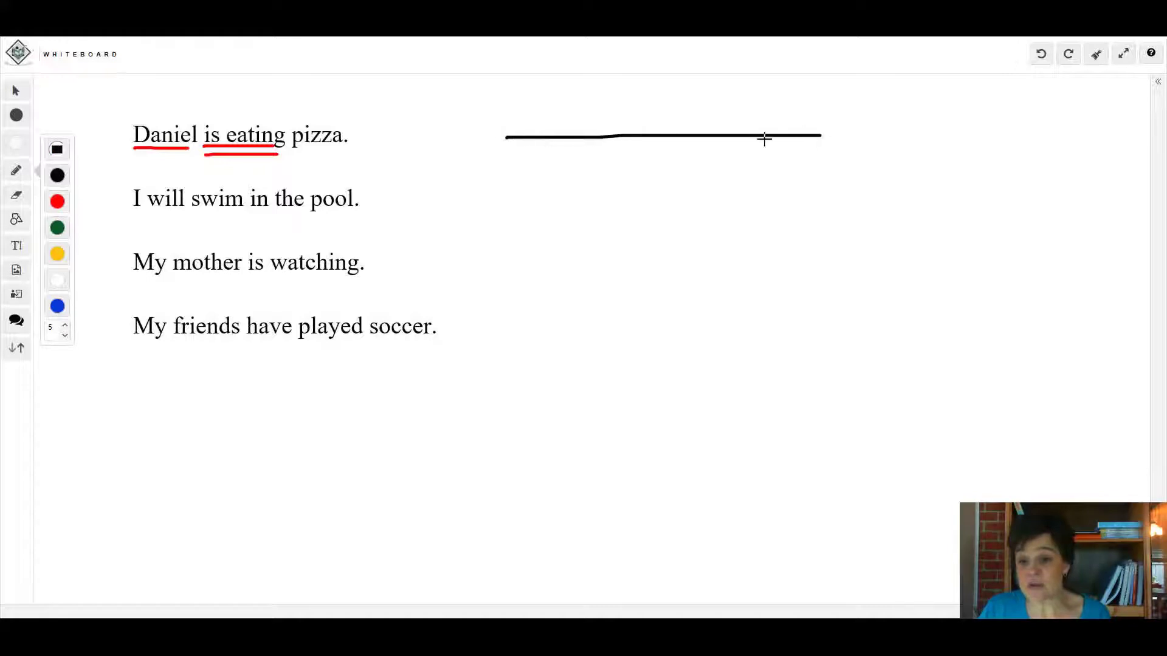
drag(640, 114, 641, 159)
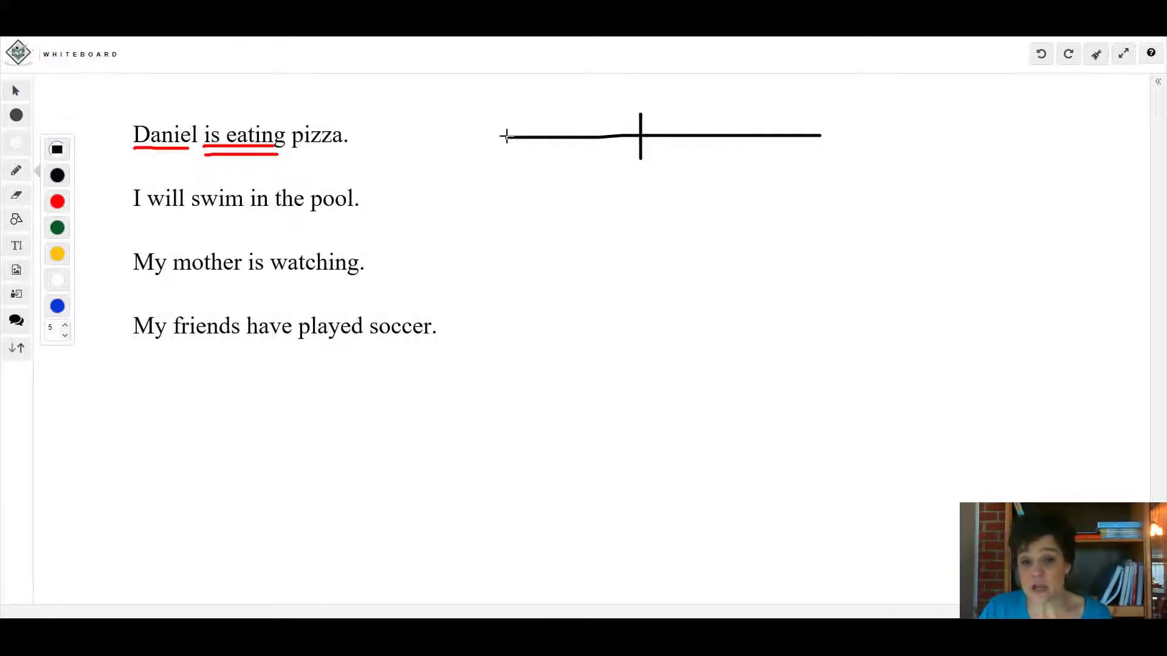
Handwrite 'Dan.' left and 'is eating' right of the divider, then return to red.
mouse_move(526, 113)
mouse_down()
mouse_move(526, 135)
mouse_move(534, 114)
mouse_move(527, 134)
mouse_move(576, 124)
mouse_move(591, 135)
mouse_up()
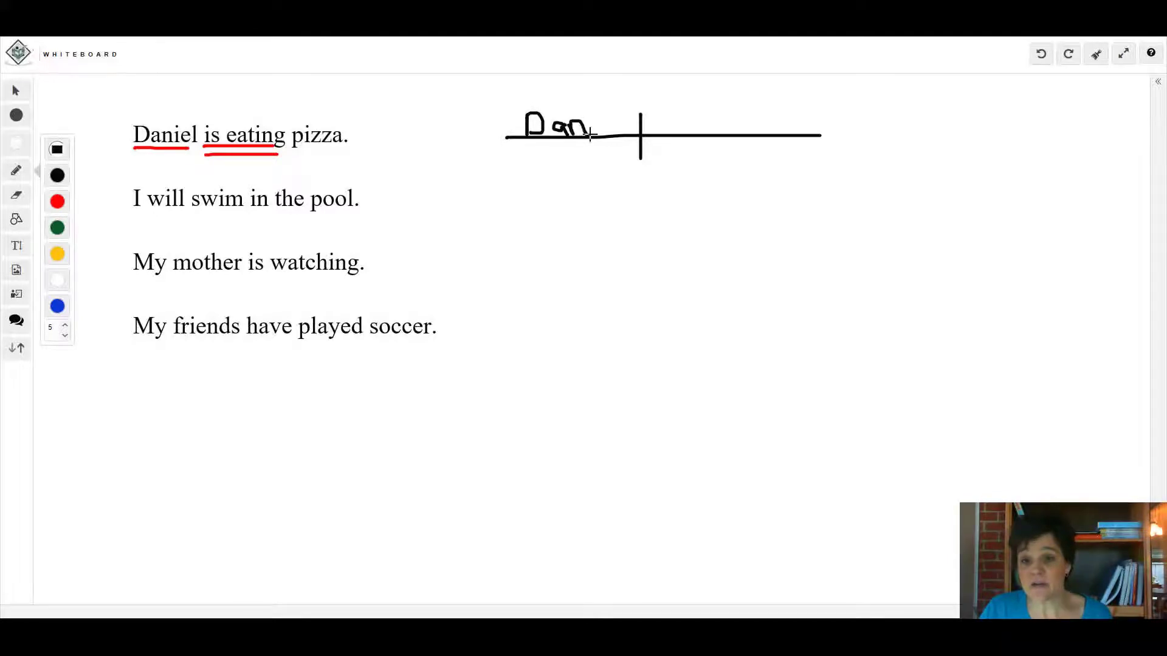
mouse_move(669, 117)
mouse_down()
mouse_move(669, 130)
mouse_move(685, 131)
mouse_move(704, 115)
mouse_move(735, 132)
mouse_move(737, 120)
mouse_move(742, 130)
mouse_move(780, 122)
mouse_move(773, 142)
mouse_up()
click(671, 107)
click(742, 110)
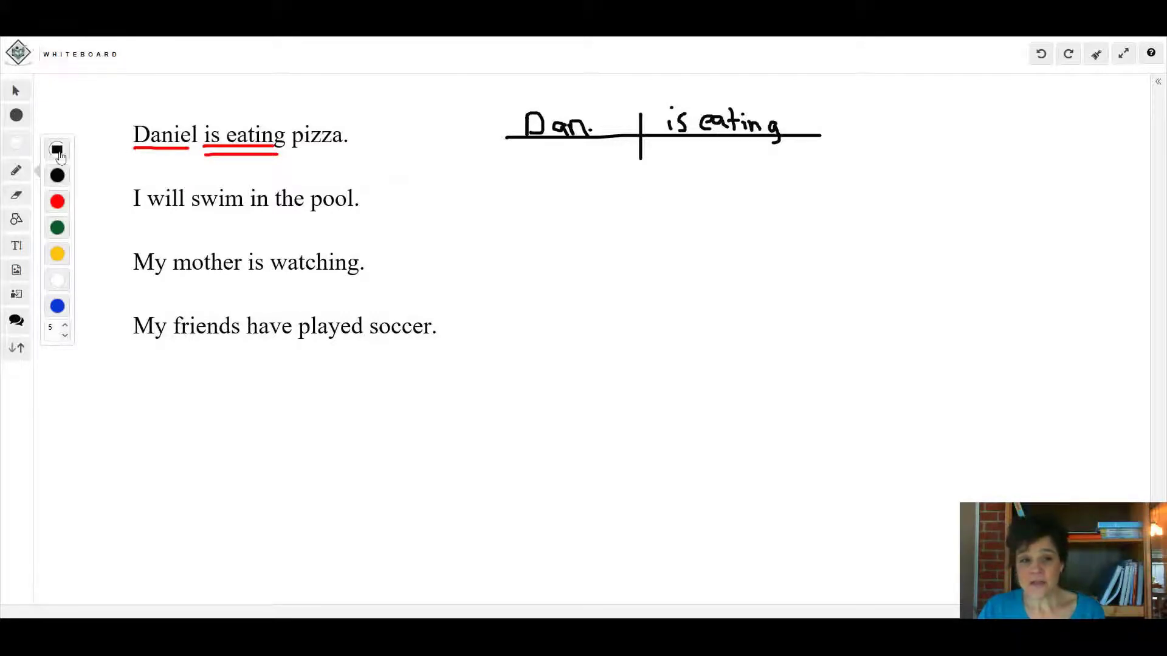
click(59, 203)
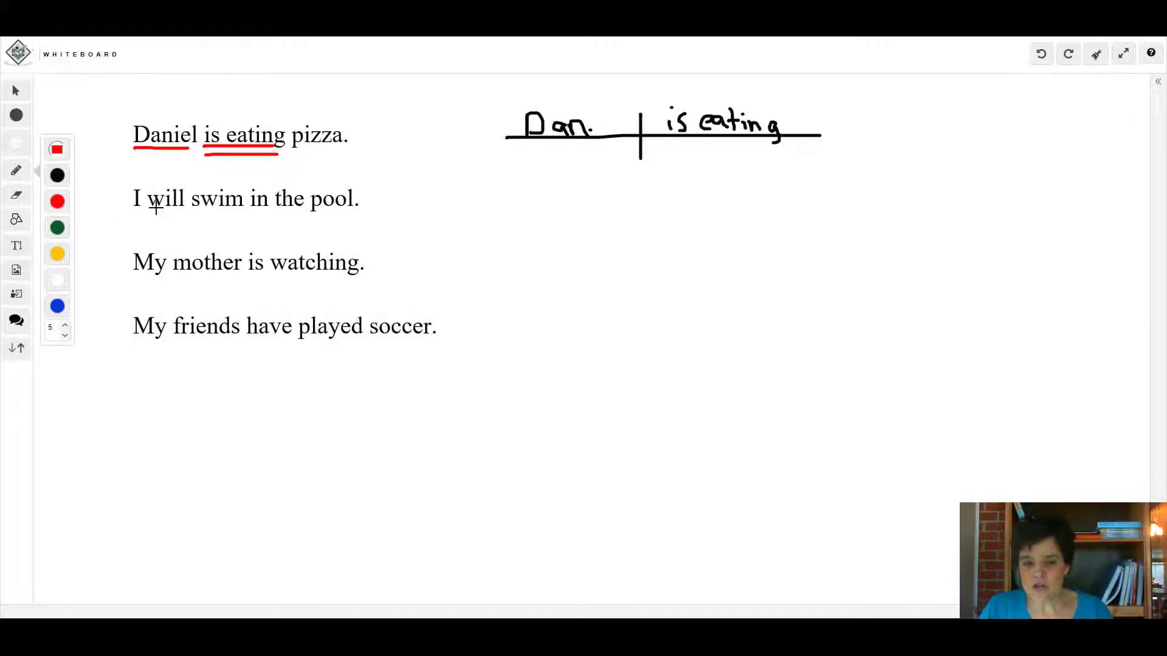
Underline in red 'will swim', 'I', 'is watching' twice, 'mother', 'have played' and 'friends'.
drag(148, 208, 241, 215)
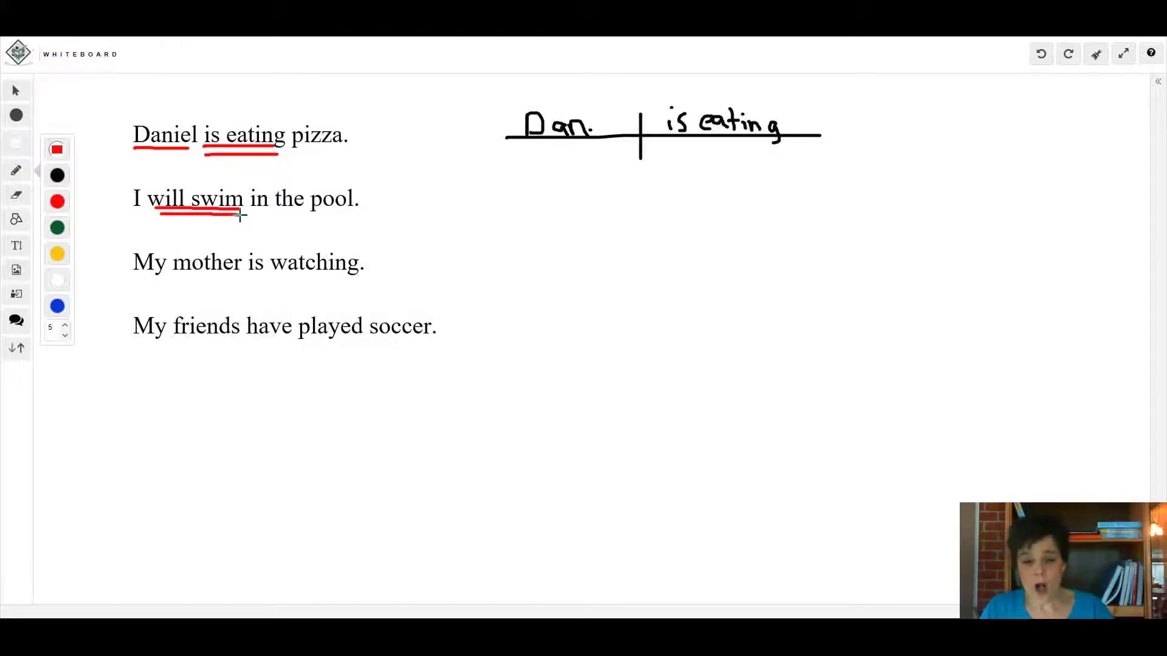
drag(122, 212, 142, 212)
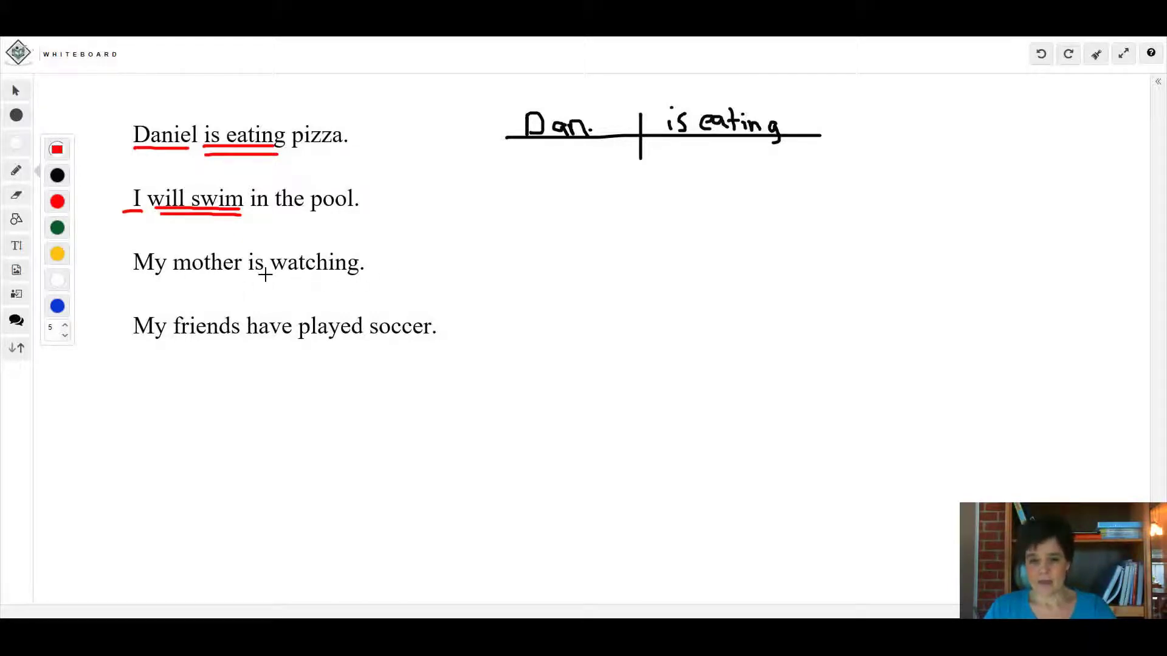
drag(254, 273, 361, 277)
drag(261, 286, 359, 290)
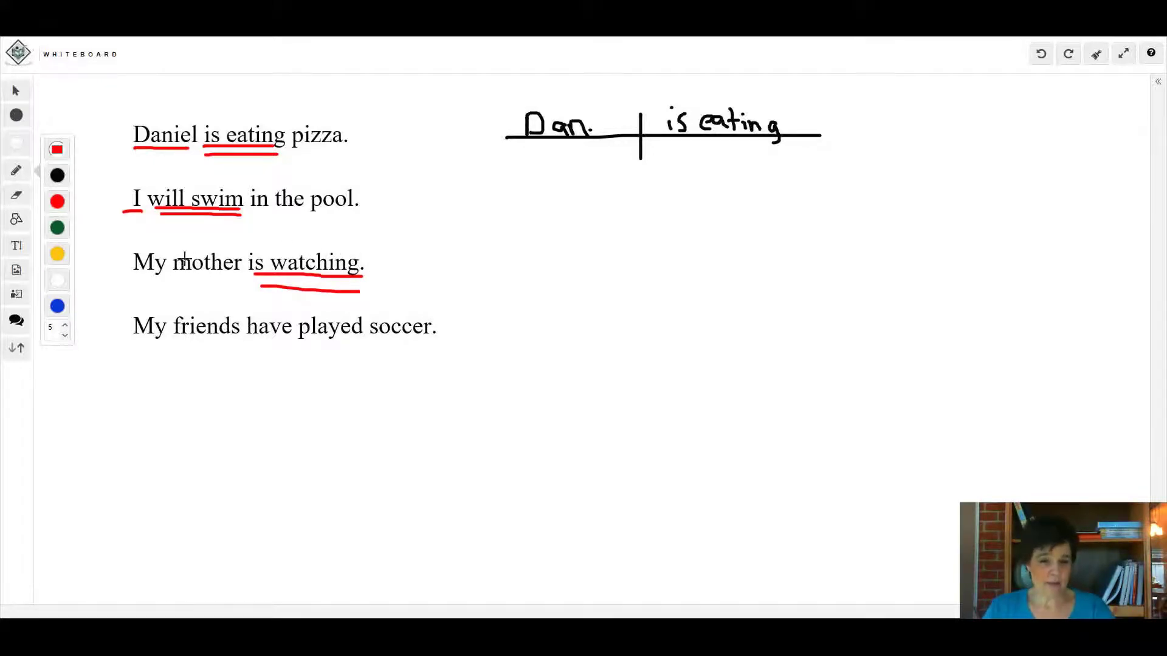
drag(181, 275, 239, 274)
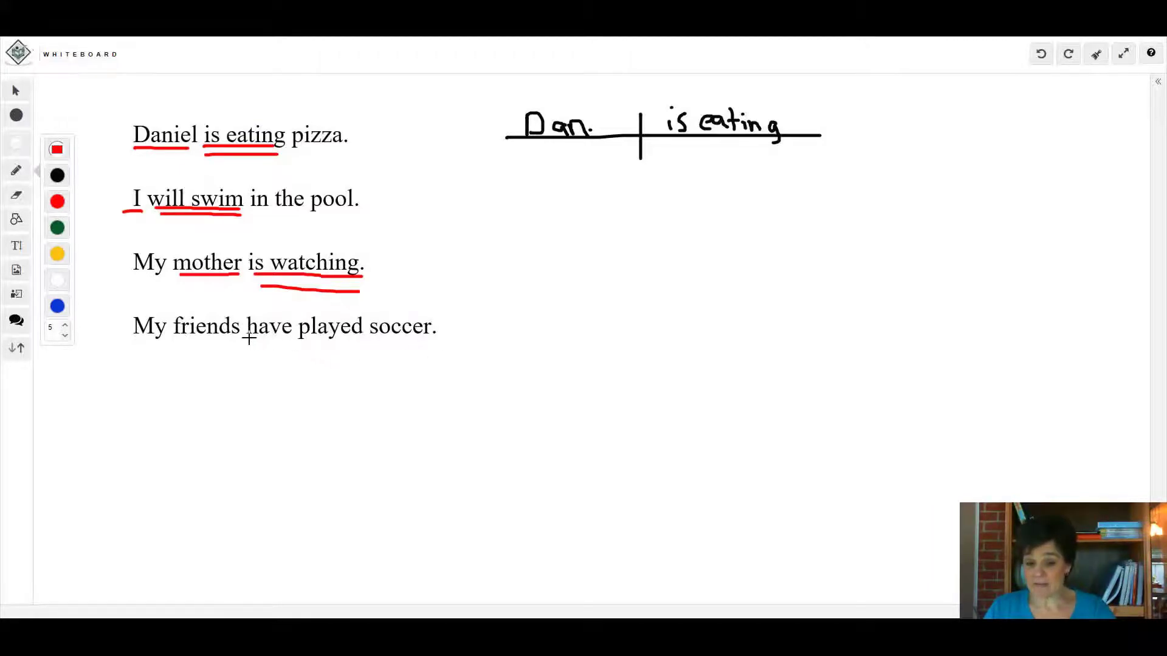
drag(247, 339, 350, 351)
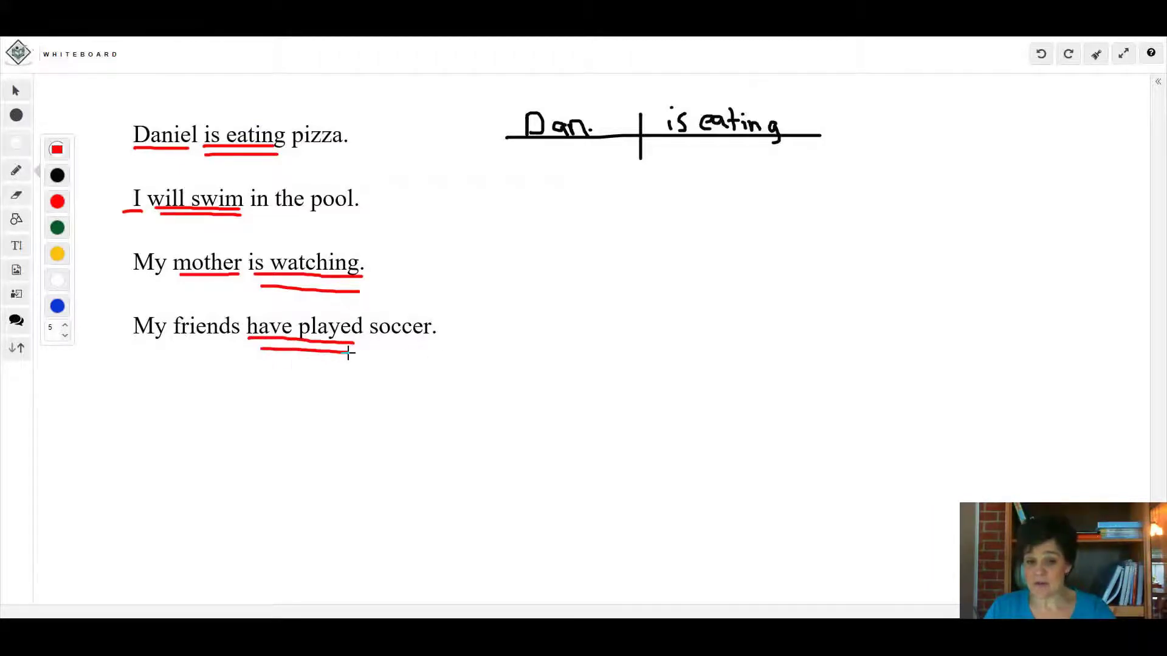
drag(175, 336, 241, 341)
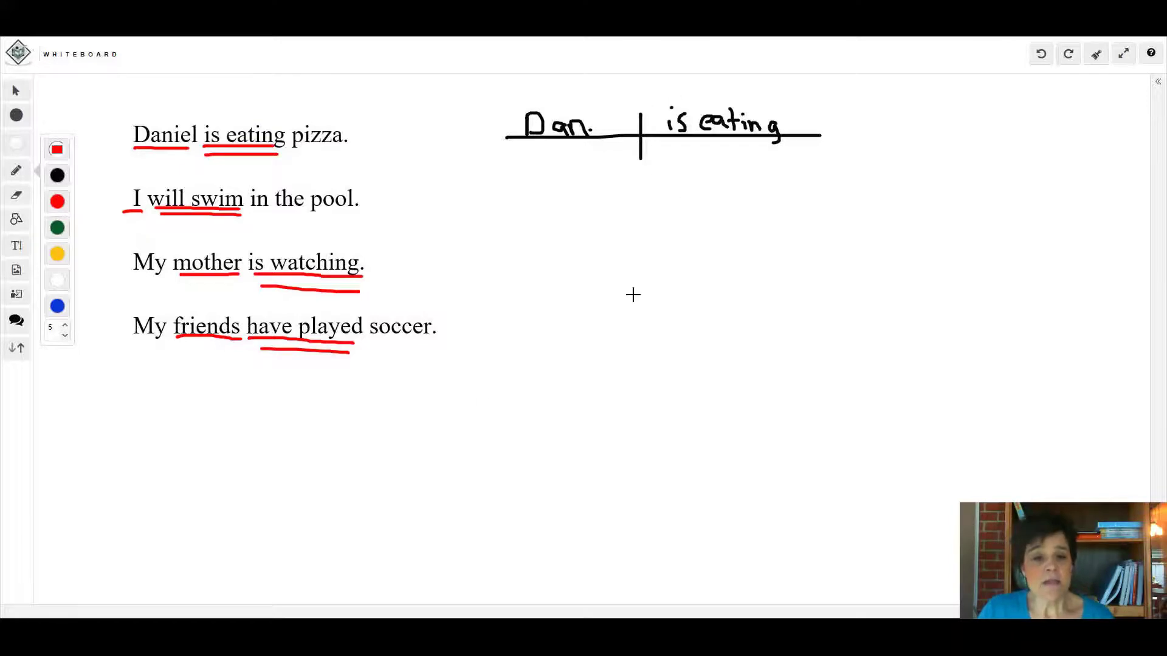
Delete the stray Sample Text box and add 'Andrew will sometimes play checkers.' after 'soccer.'.
click(16, 245)
click(61, 253)
click(201, 247)
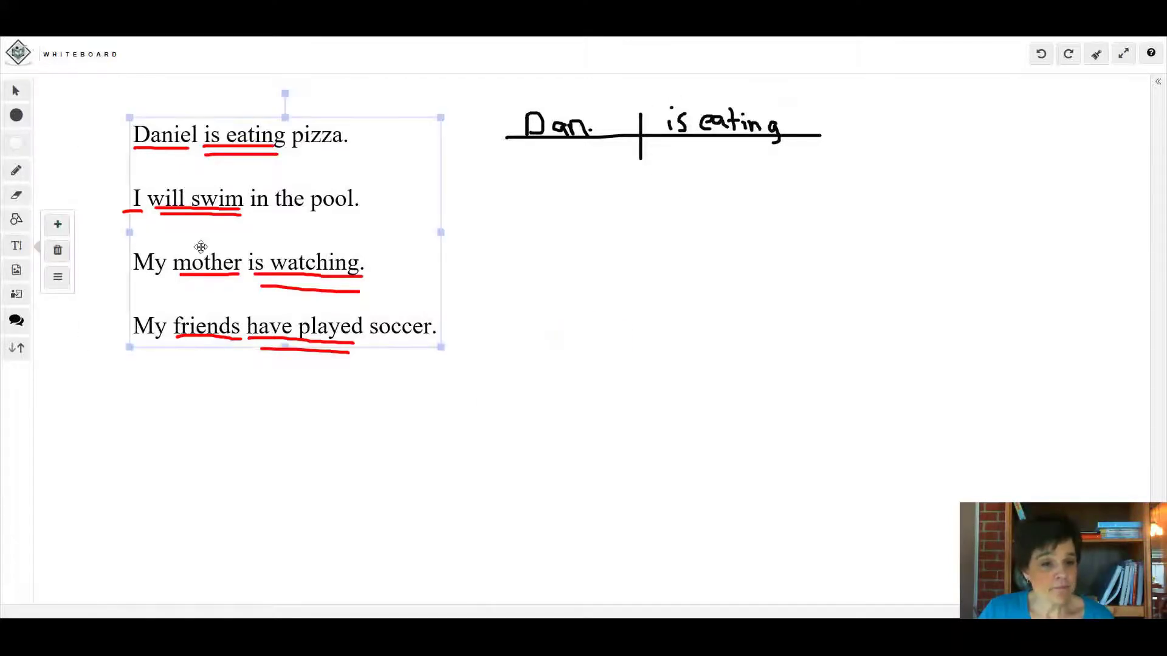
click(425, 294)
click(438, 327)
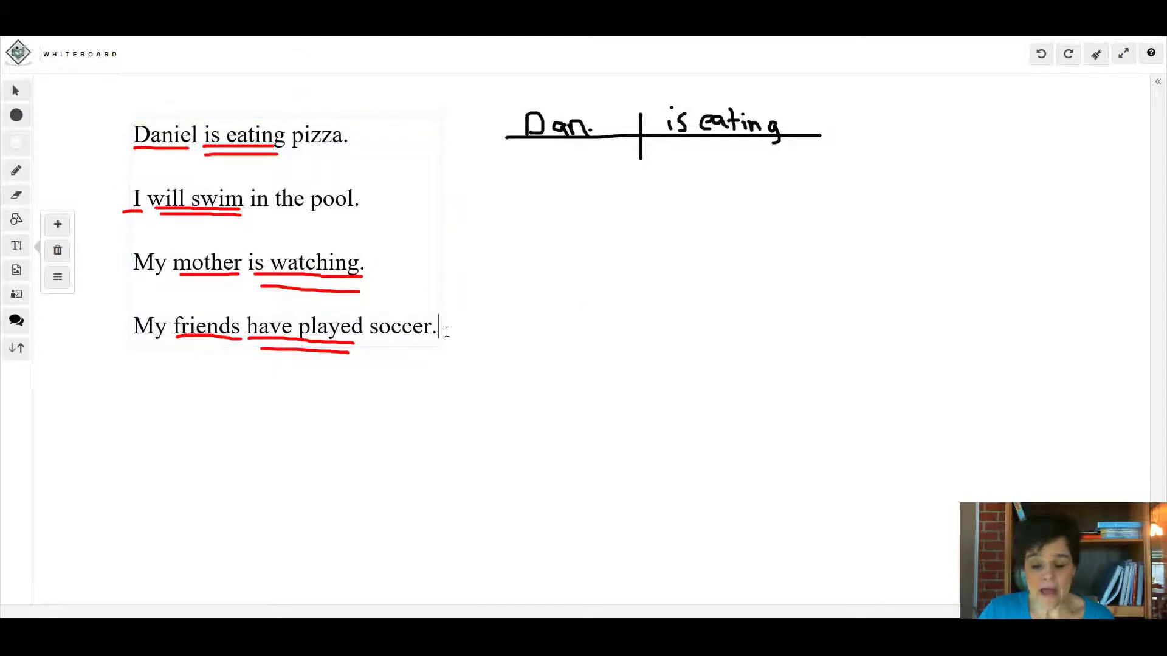
key(Return)
key(Return)
key(Return)
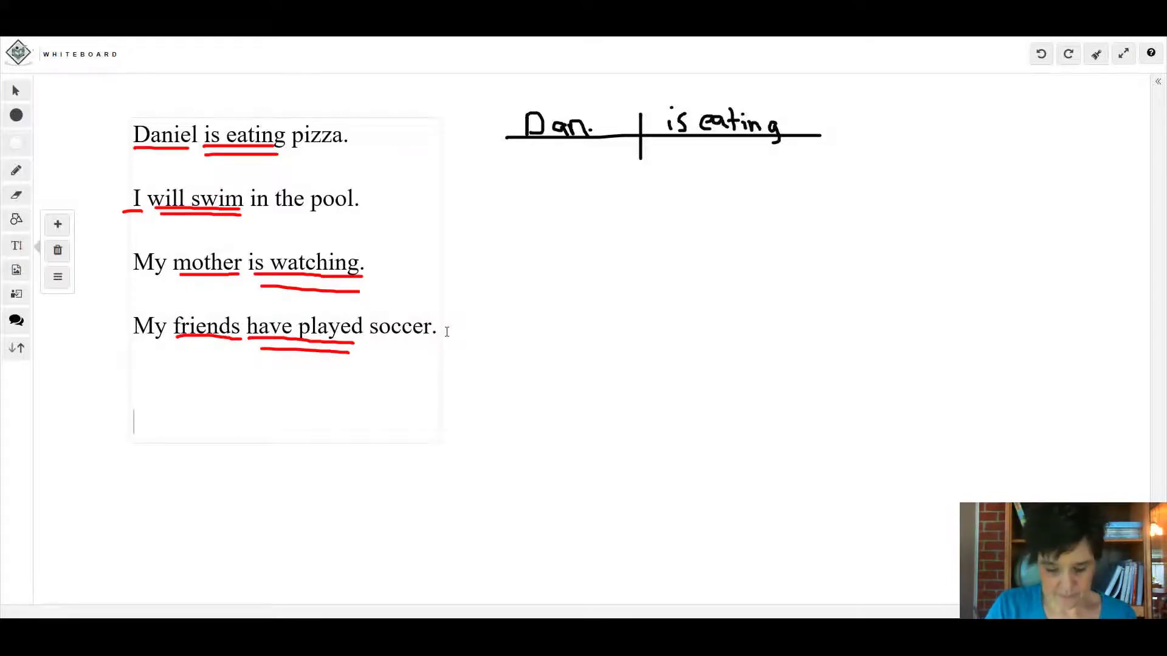
text(Andrew )
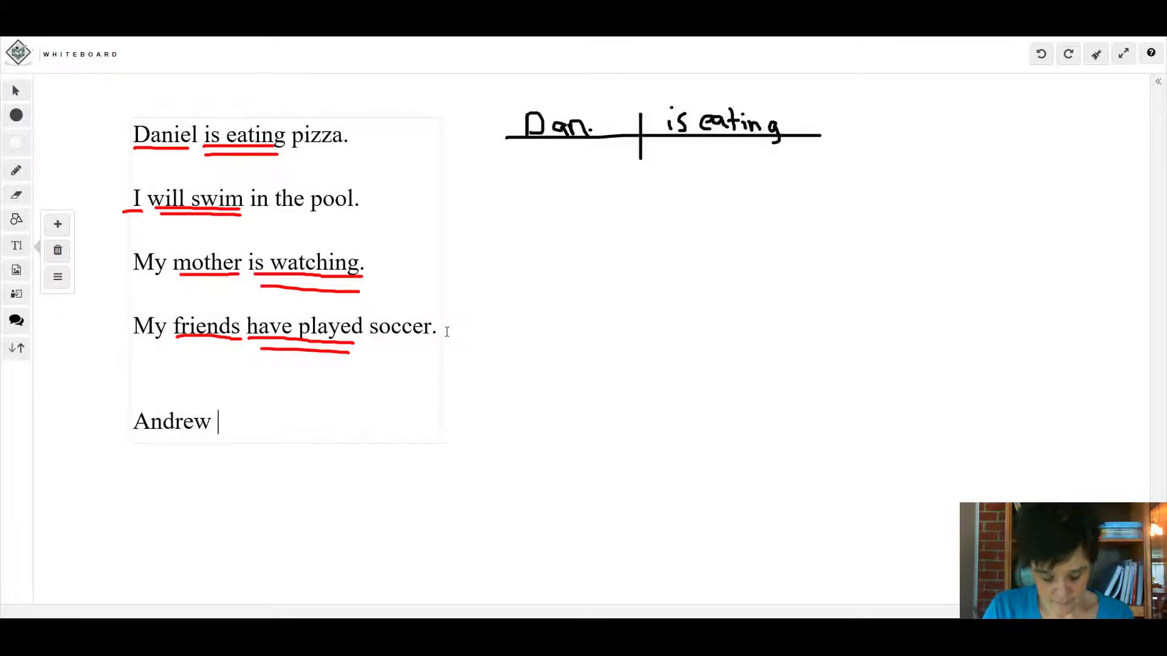
text(will sometime)
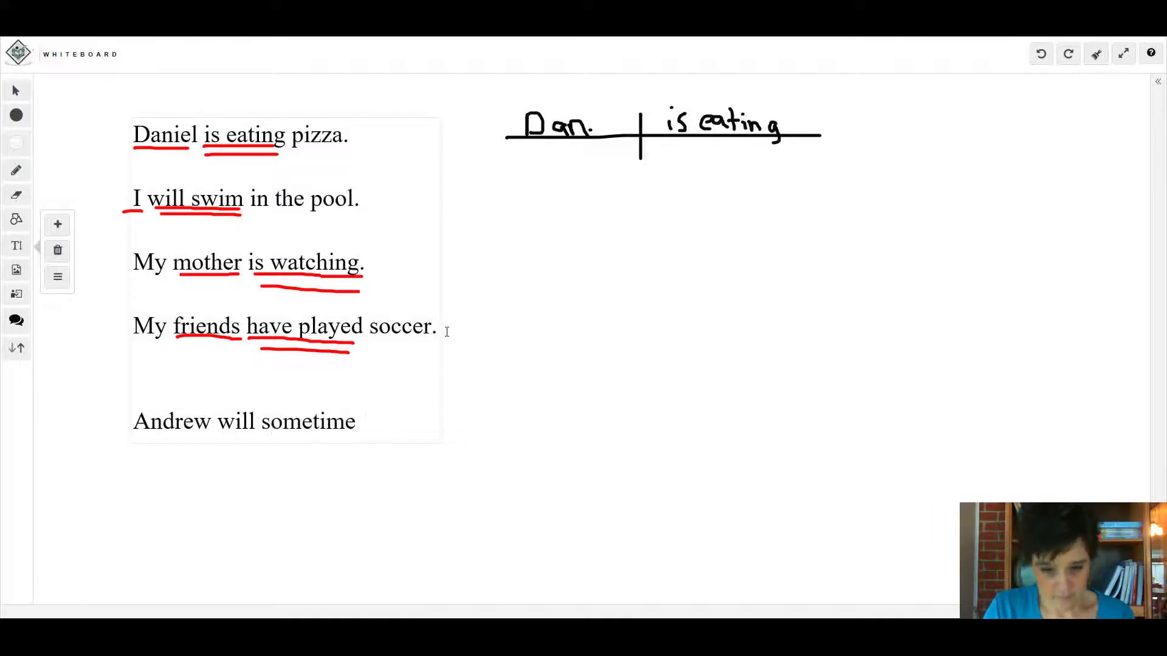
text(s play checkers.)
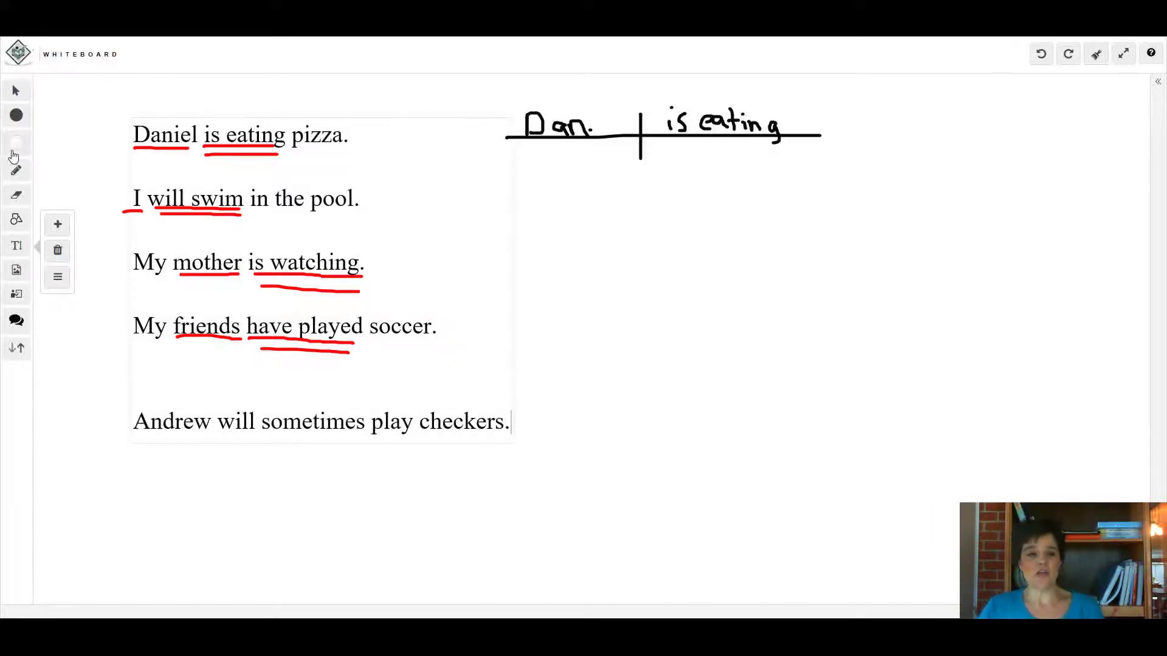
click(16, 170)
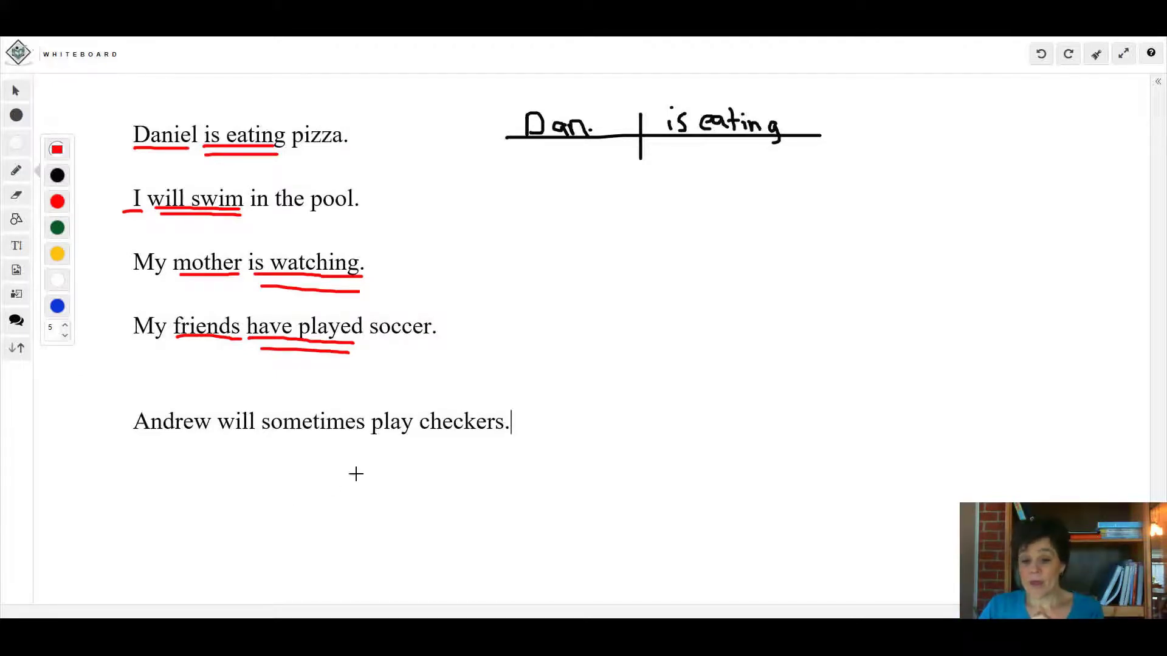
Underline 'play', 'will' and 'Andrew' in red and circle 'sometimes'.
mouse_move(372, 436)
mouse_down()
mouse_move(412, 437)
mouse_move(392, 446)
mouse_move(413, 447)
mouse_up()
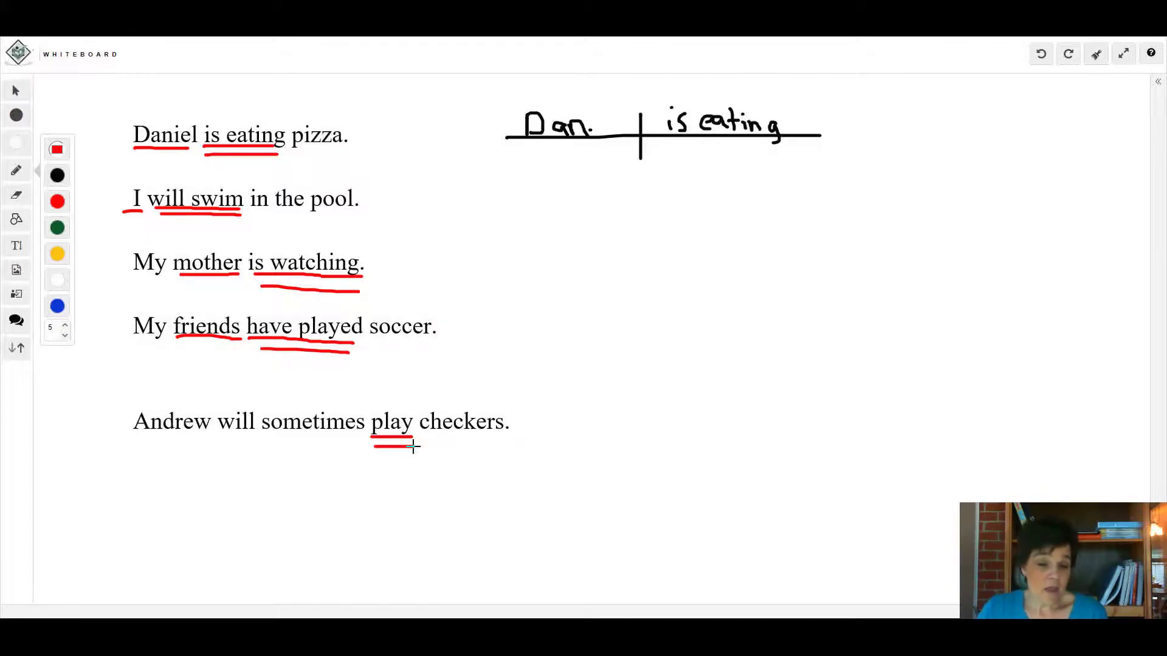
mouse_move(219, 434)
mouse_down()
mouse_move(253, 433)
mouse_move(237, 441)
mouse_move(252, 444)
mouse_up()
mouse_move(327, 406)
mouse_down()
mouse_move(286, 406)
mouse_move(253, 424)
mouse_move(260, 438)
mouse_move(368, 435)
mouse_move(364, 412)
mouse_move(311, 404)
mouse_up()
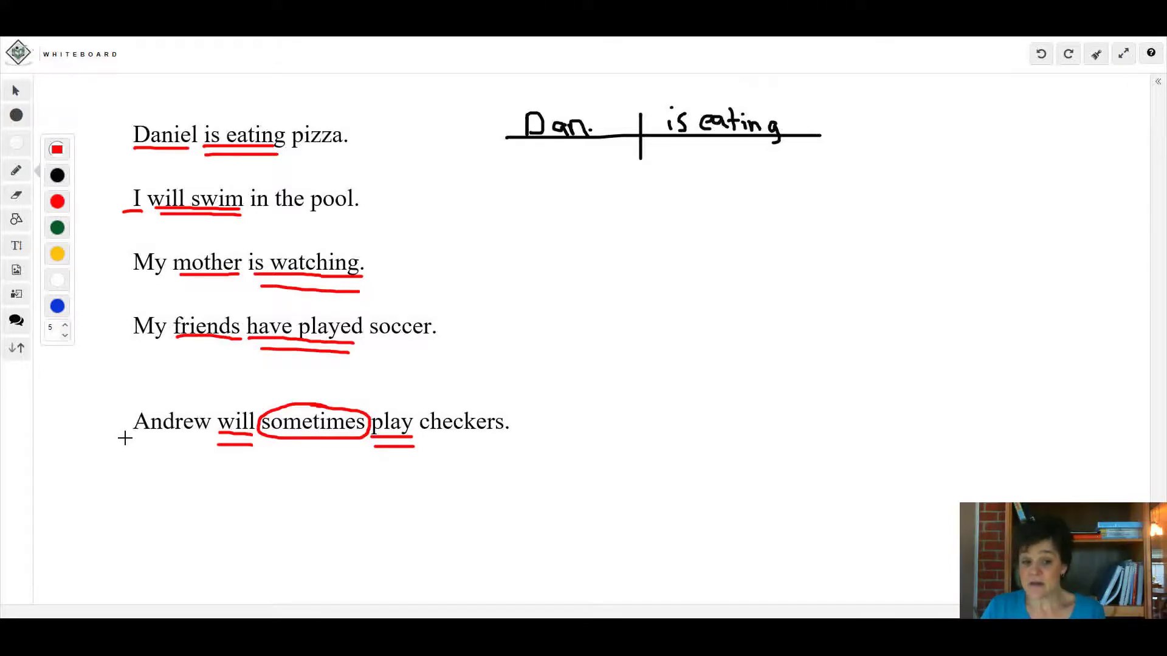
drag(130, 433, 202, 432)
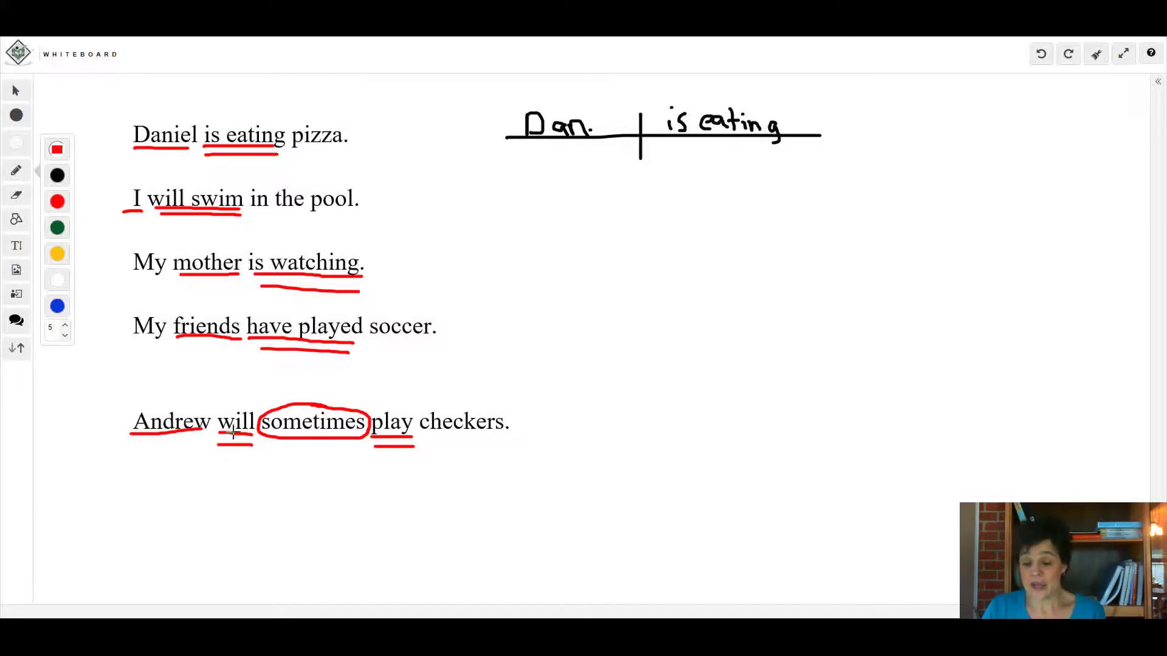